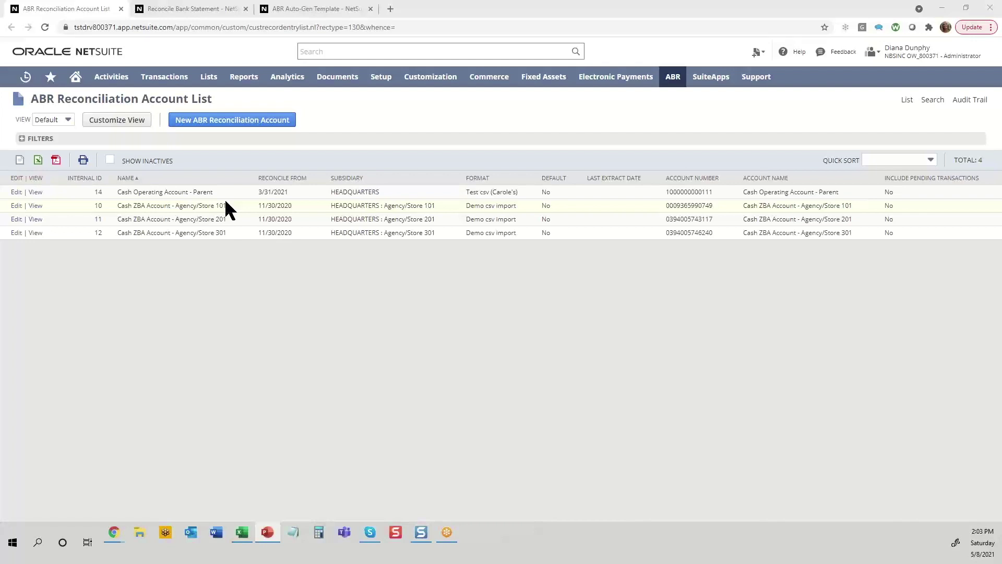
Step: Tick Match on the 1,250.00 TFR TRANSFER CREDIT bank statement line
click(182, 10)
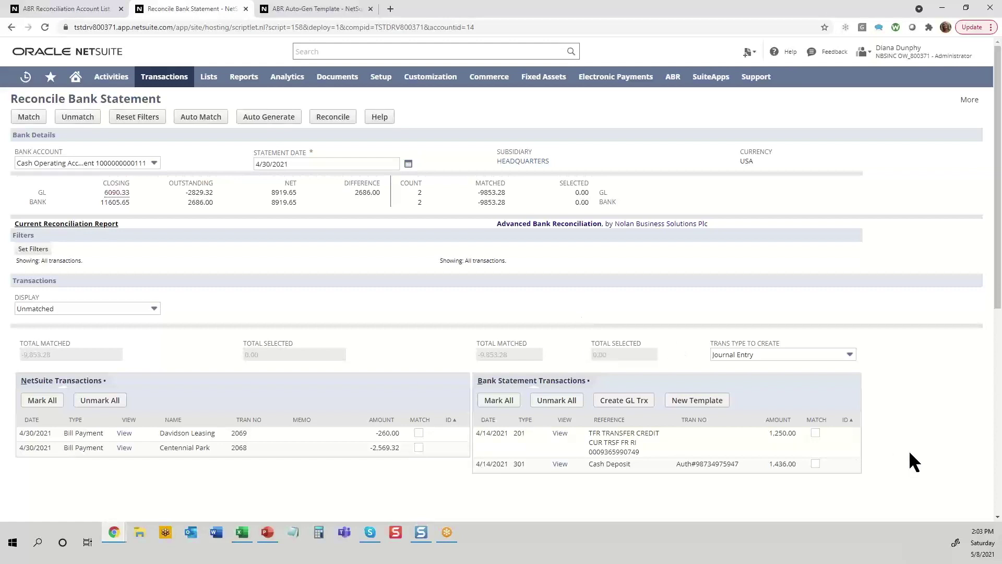
click(815, 433)
click(282, 10)
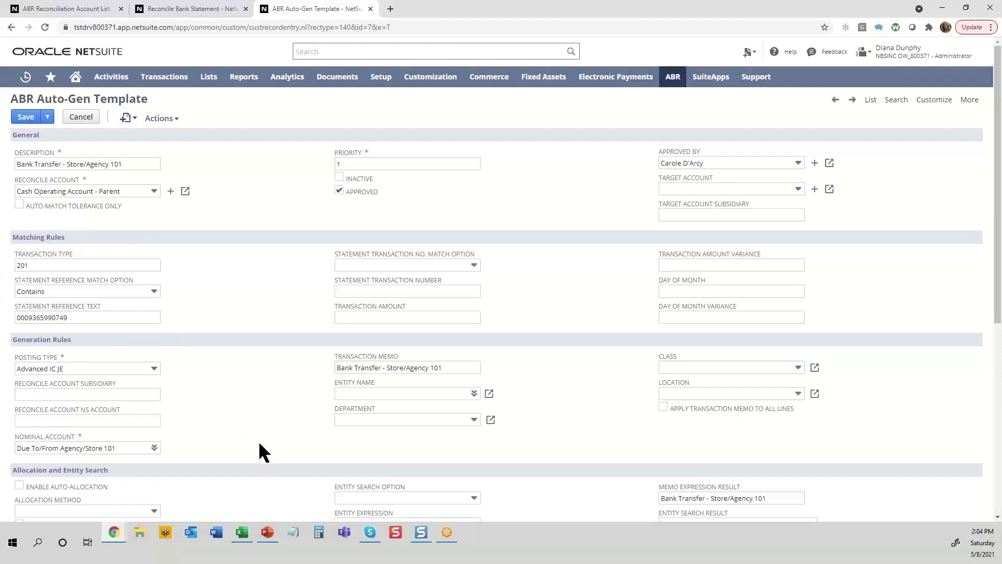
Step: Scroll through the Bank Transfer - Store/Agency 101 auto-gen template to review its settings
scroll(260, 444, down, 2)
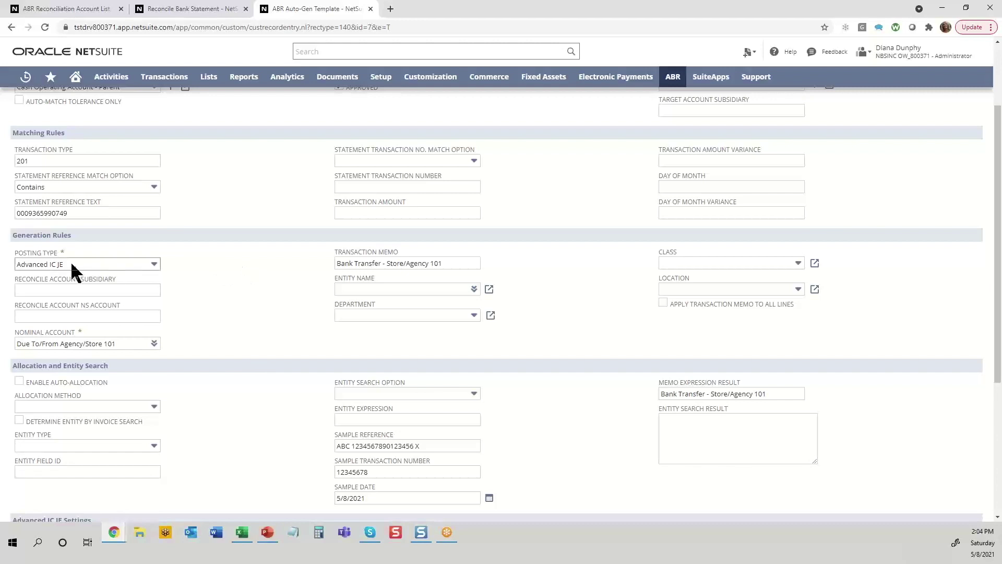
click(154, 265)
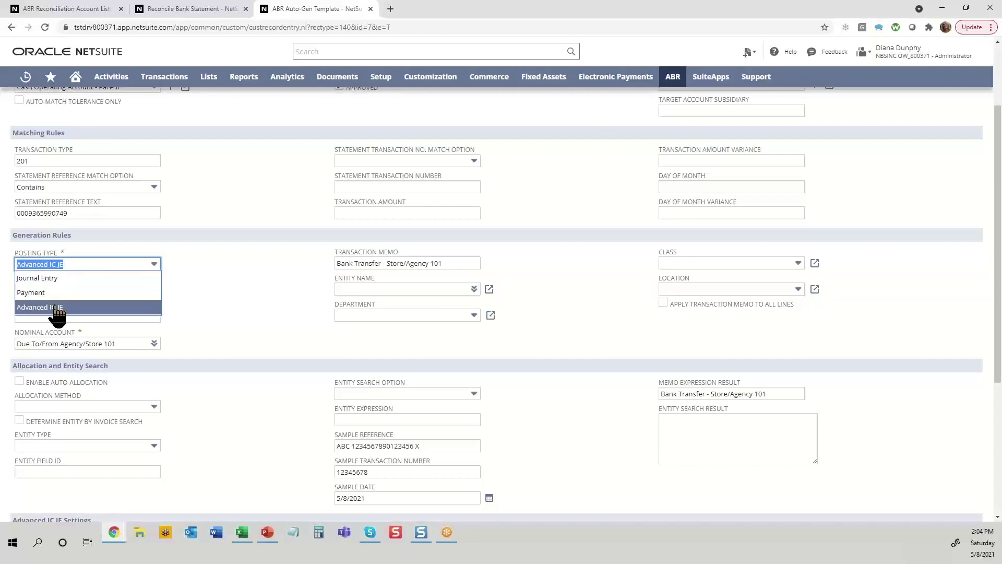
click(81, 308)
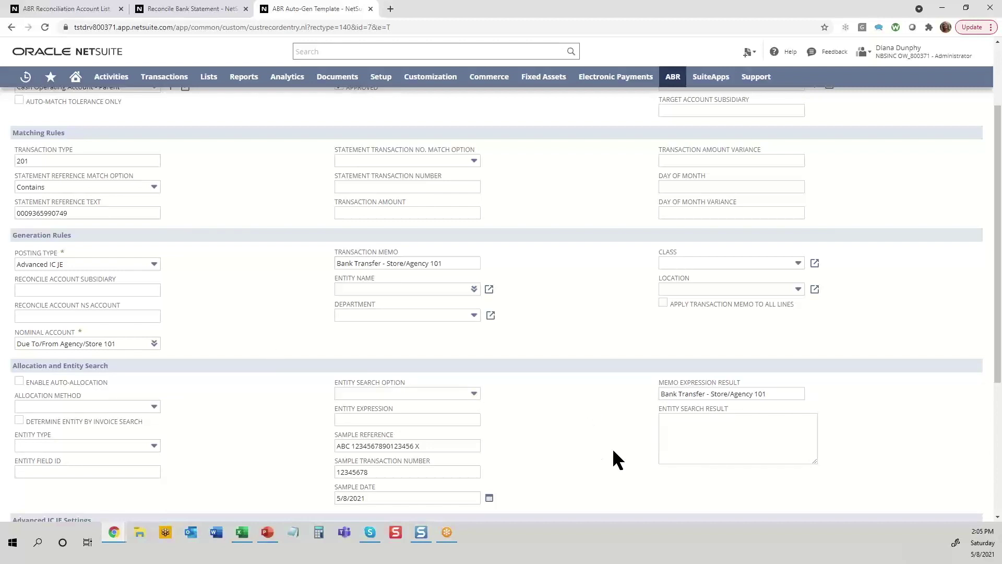
scroll(615, 459, down, 4)
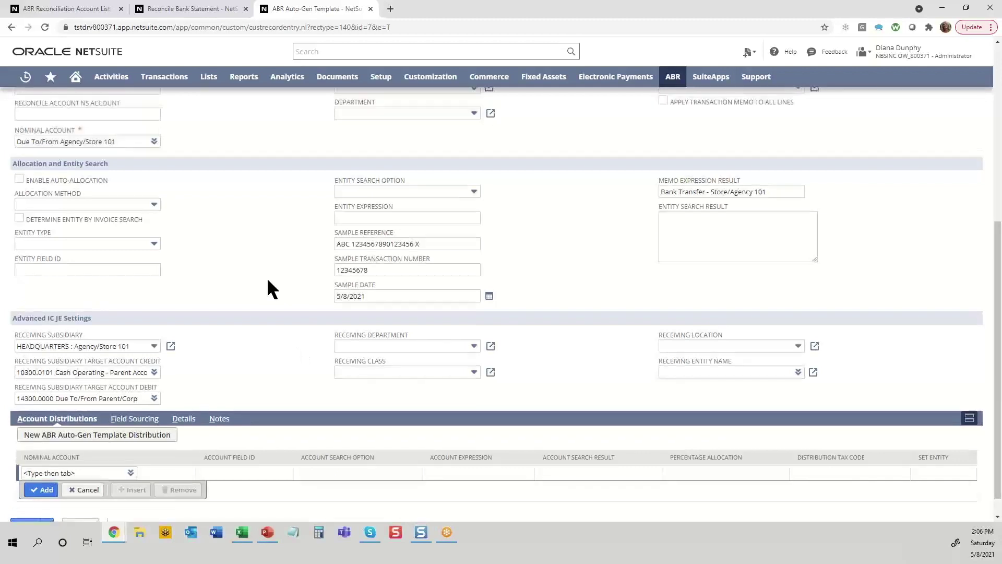
scroll(268, 277, up, 4)
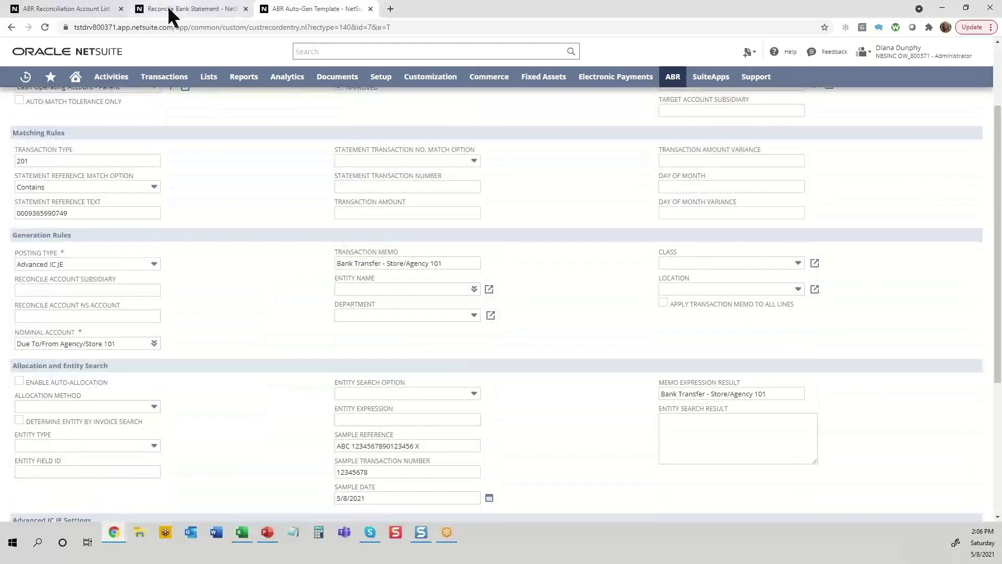
click(171, 9)
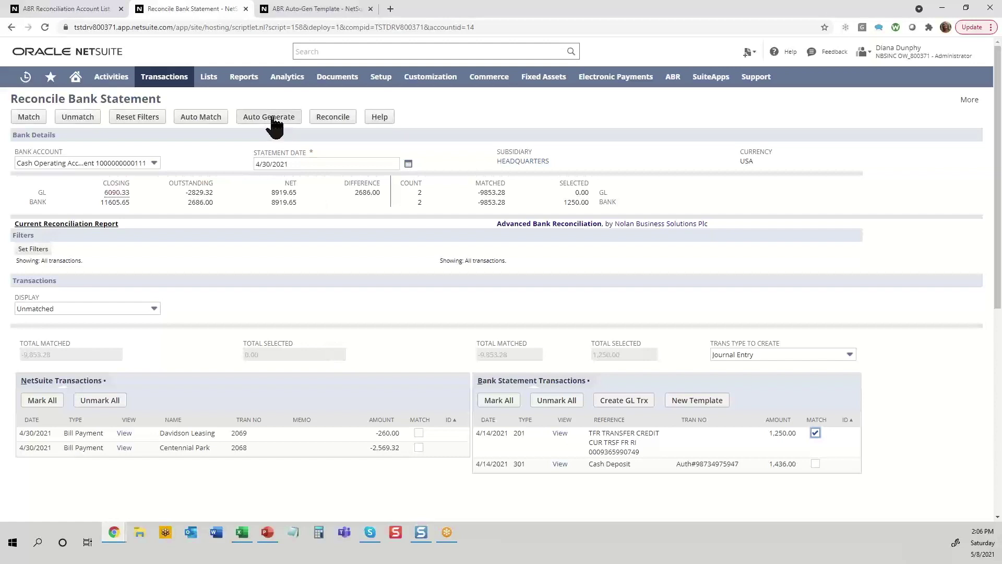
Step: Auto-generate the transaction for the marked 1,250.00 transfer line and return to reconciling
click(275, 120)
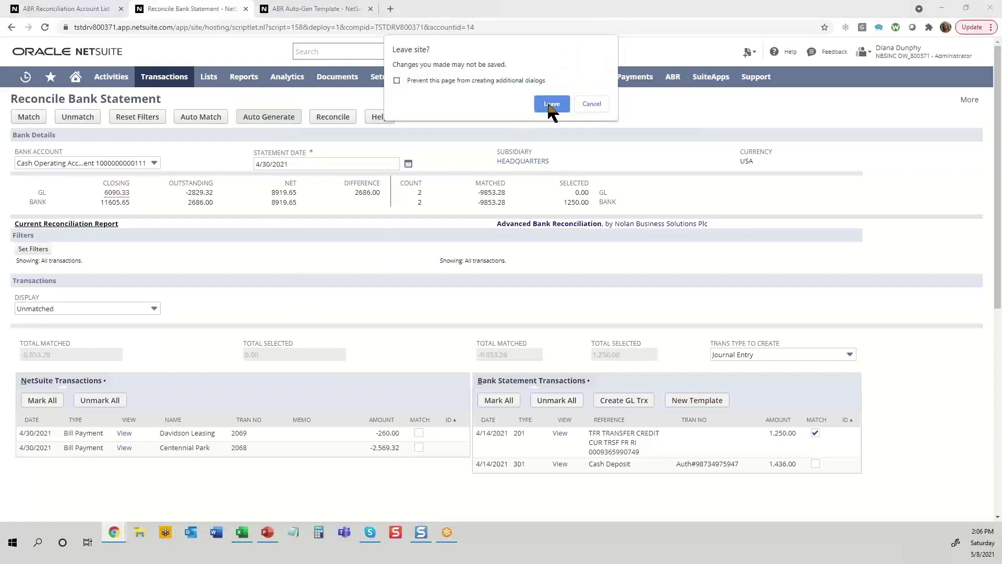
click(551, 105)
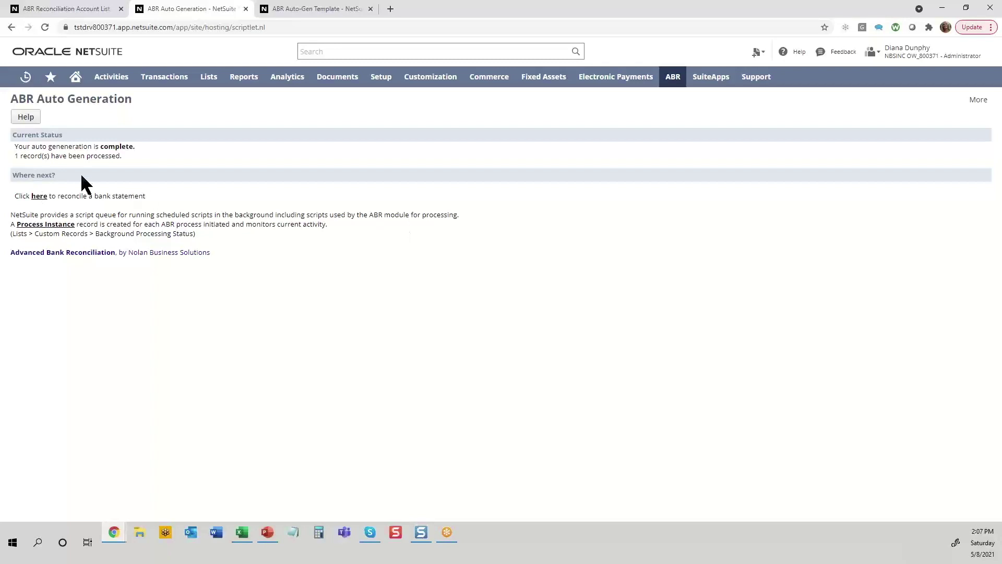
click(38, 197)
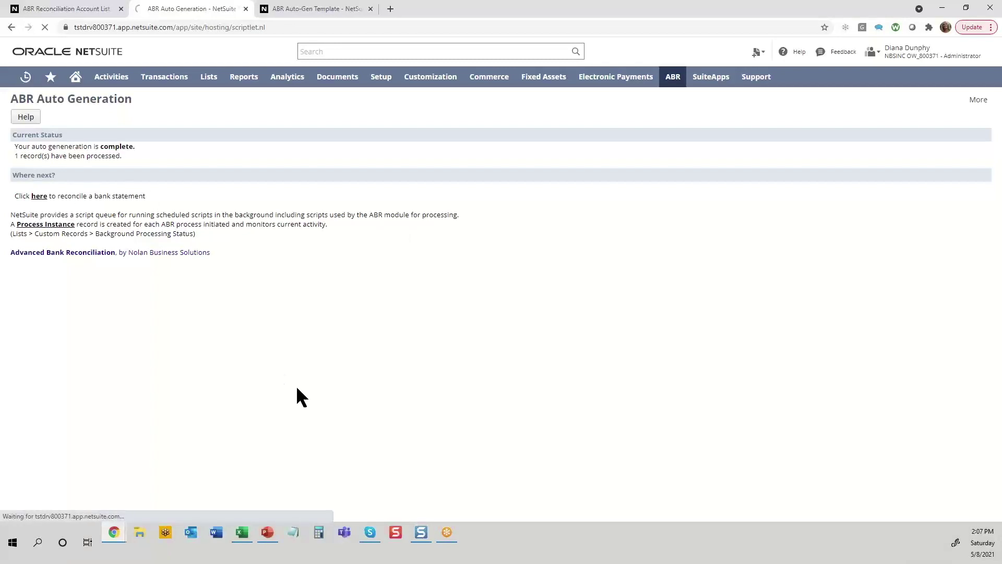
Step: Display only Matched transactions, sorting bank lines and NetSuite transactions by descending ID
click(121, 9)
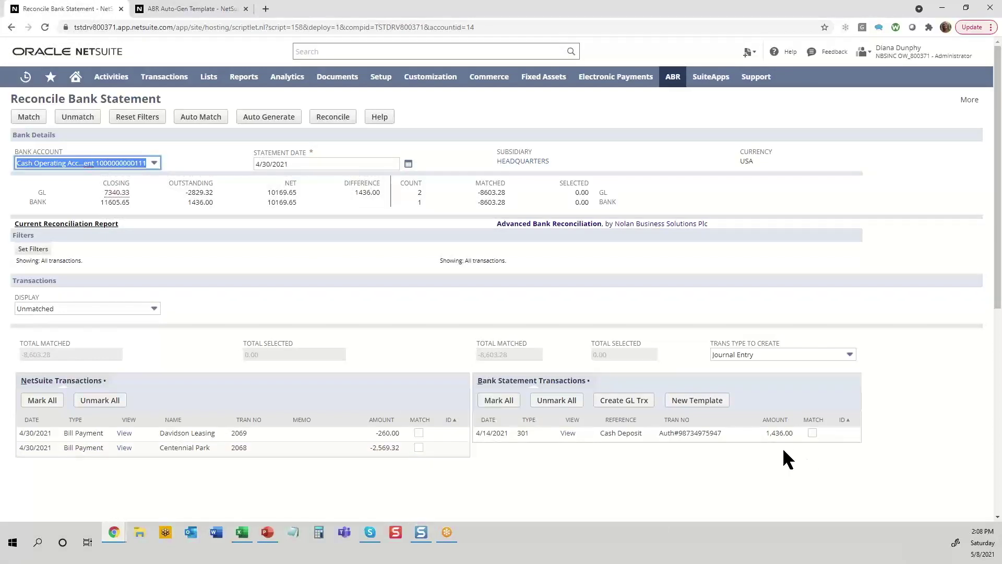
click(149, 309)
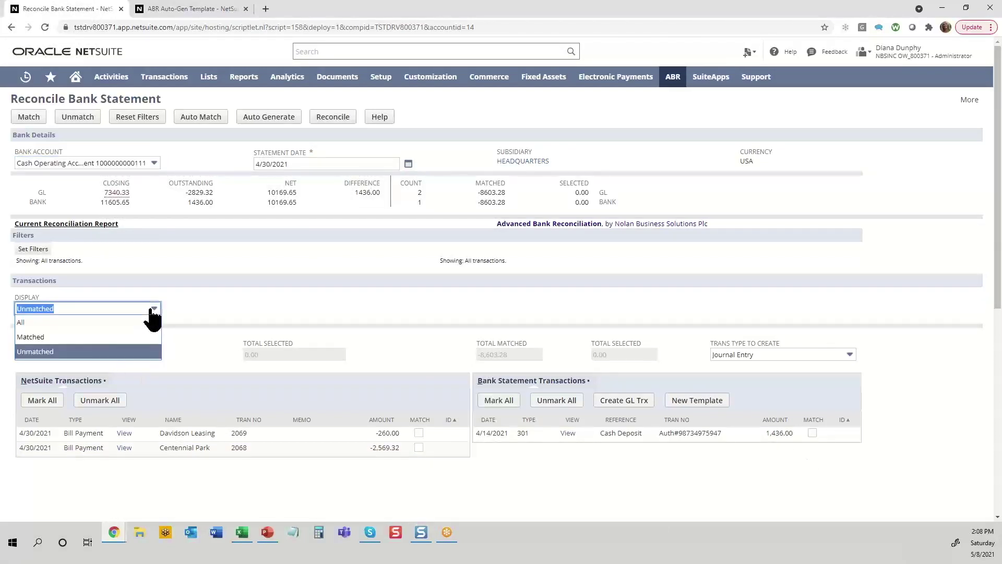
click(40, 339)
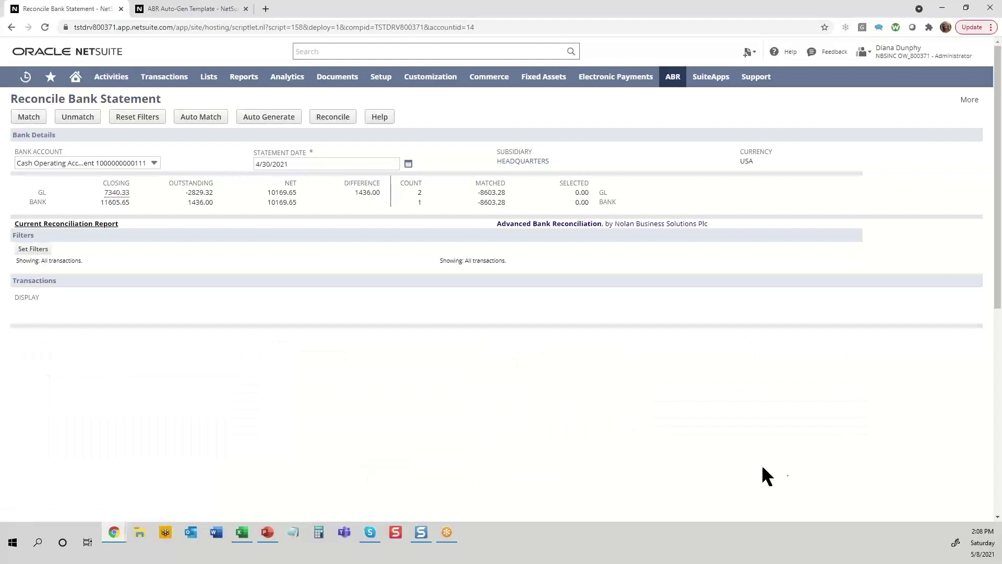
scroll(916, 474, down, 1)
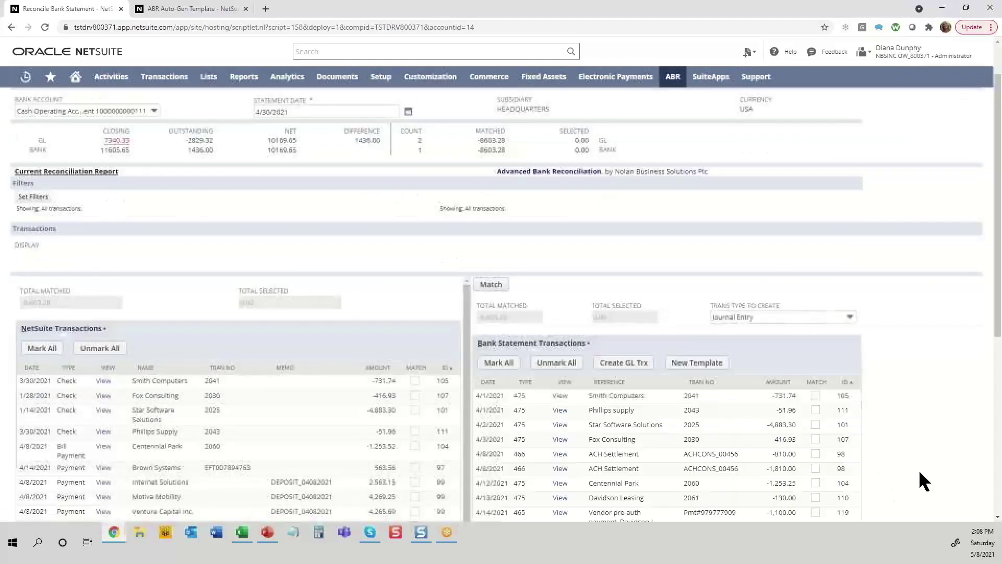
click(847, 367)
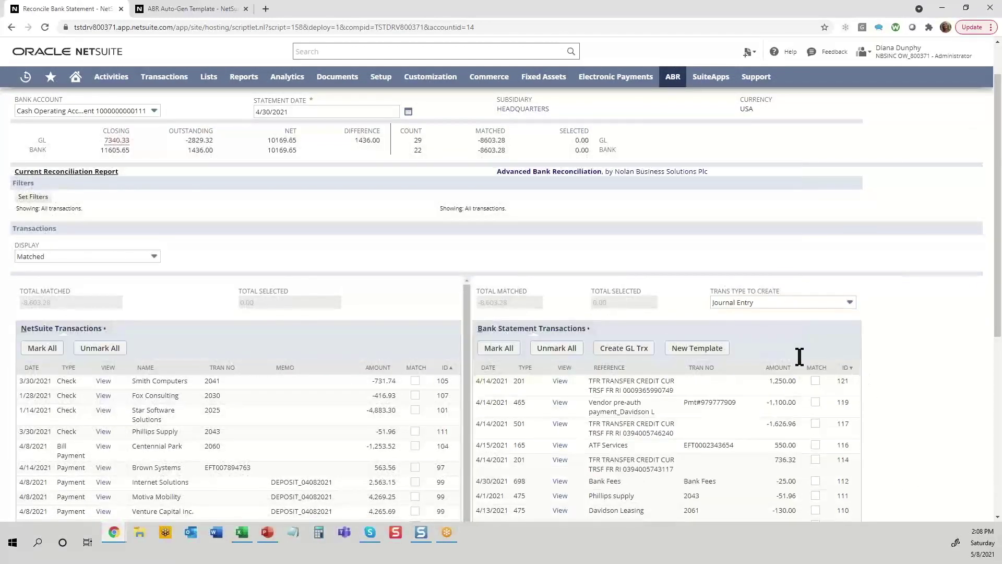
click(449, 367)
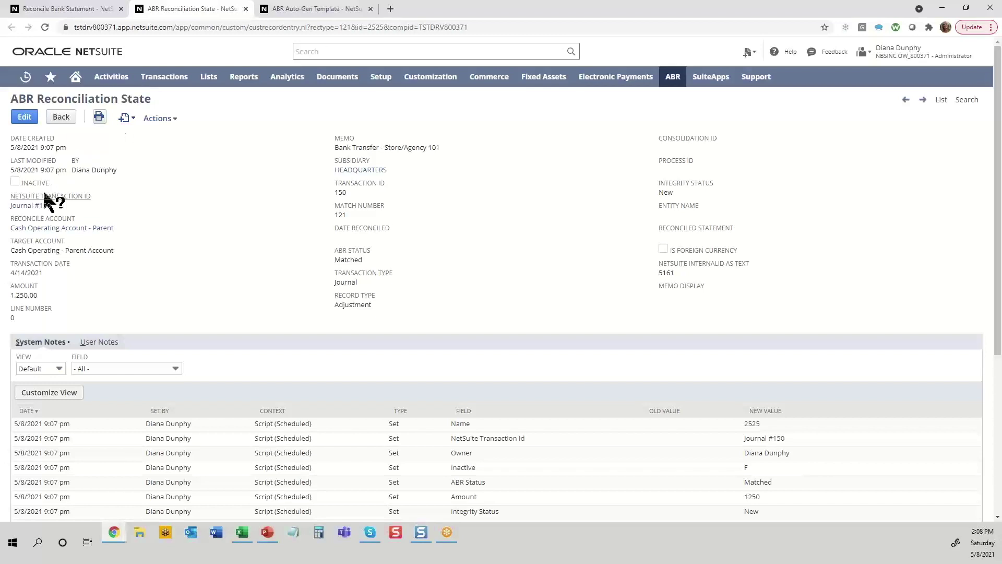
Step: Open the generated Journal #150 from the NetSuite Transaction ID field
click(33, 207)
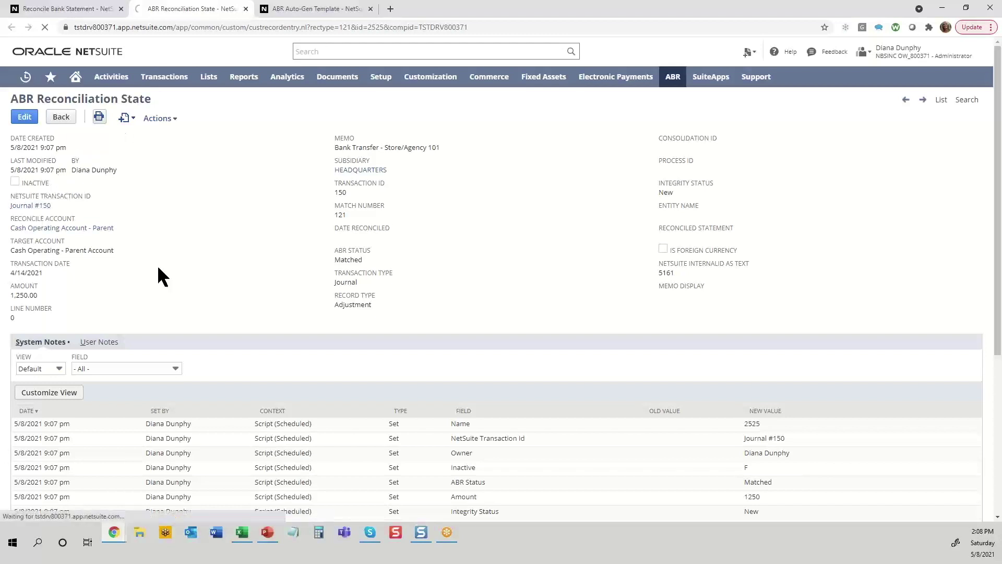